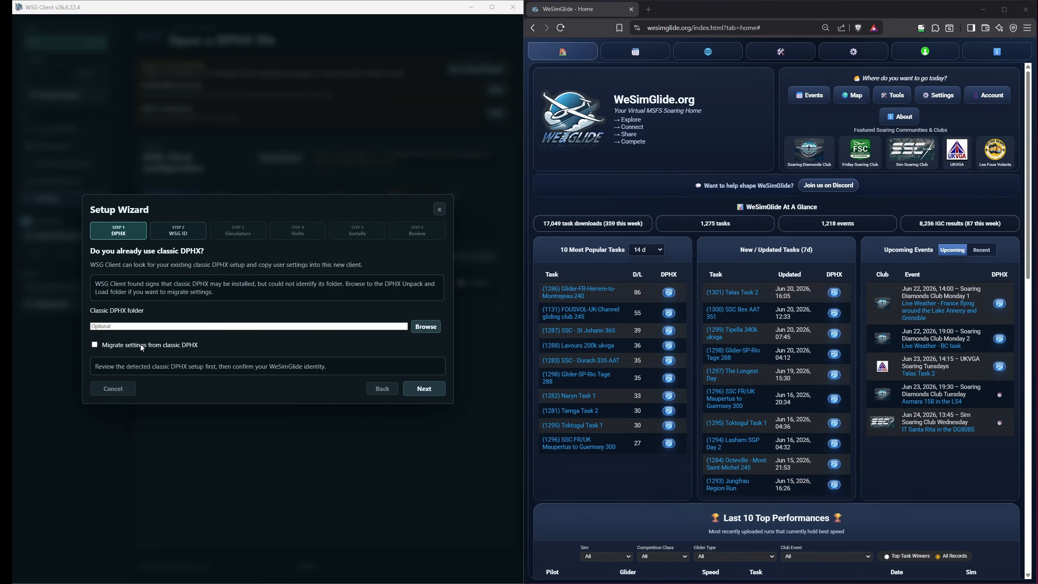
Skip the classic DPHX migration with its folder left empty and continue to the WeSimGlide identity step
left_click(192, 326)
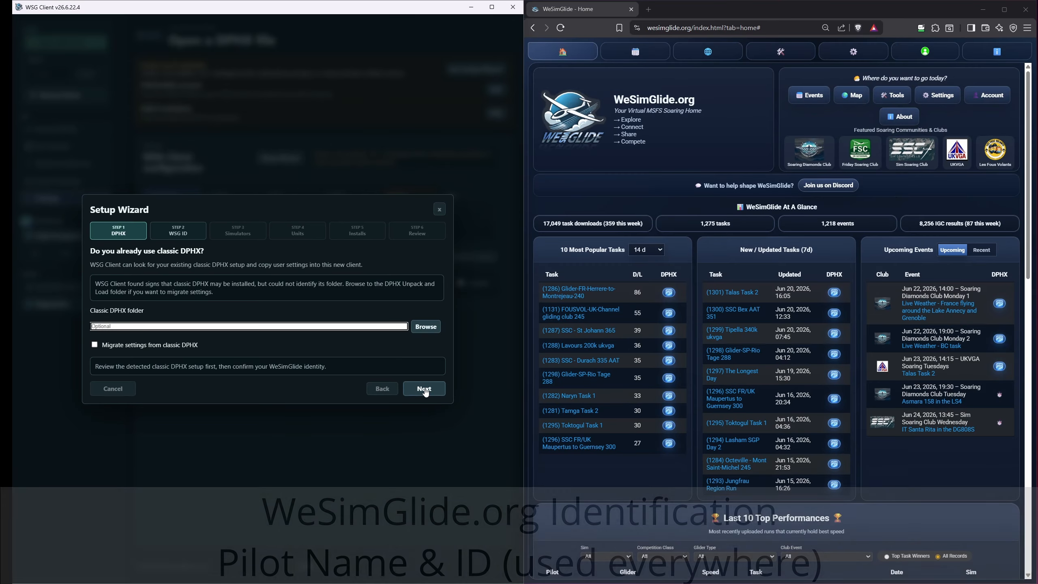
left_click(424, 388)
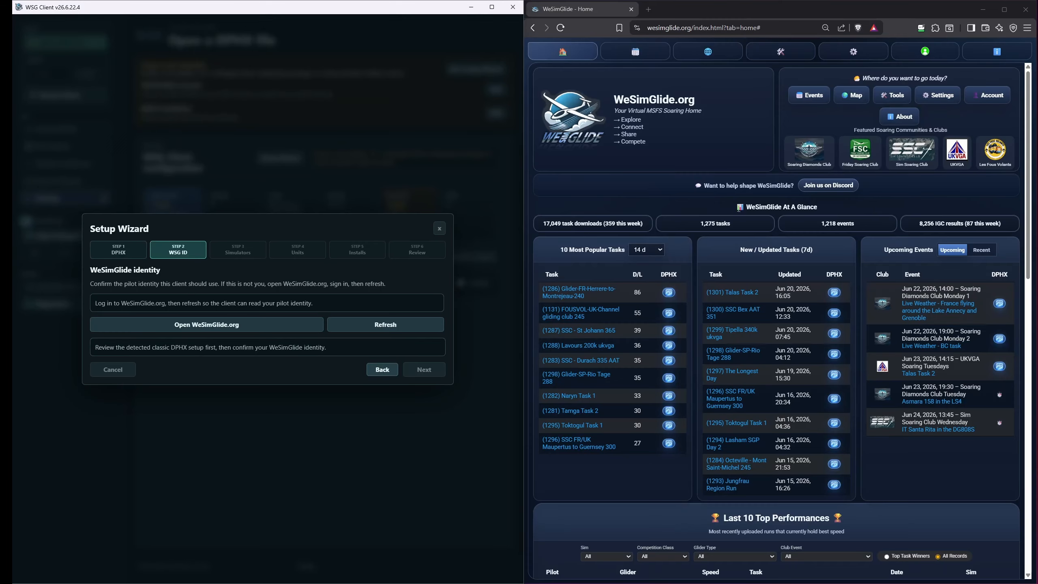
left_click(905, 13)
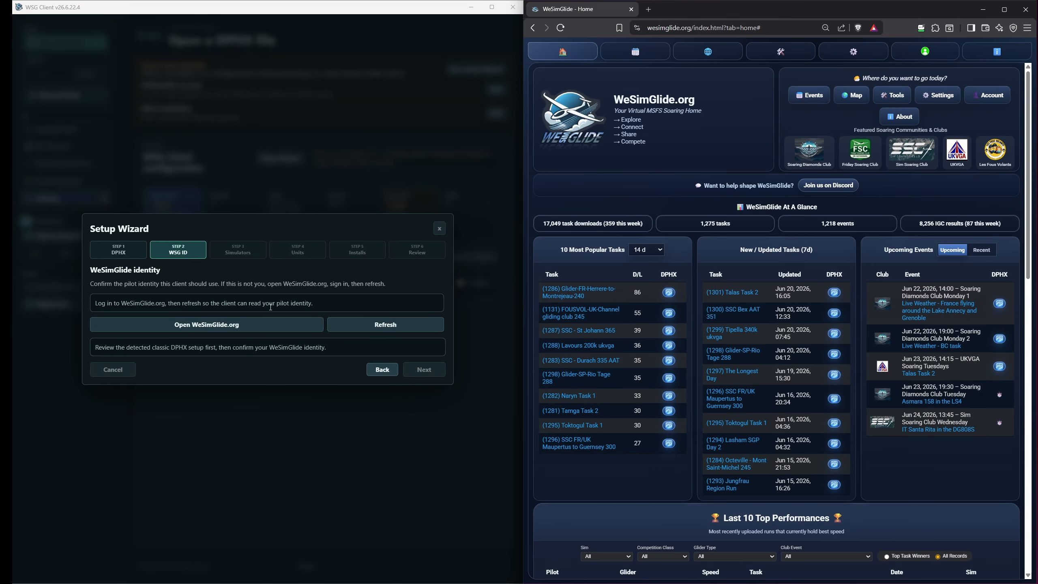
left_click(358, 329)
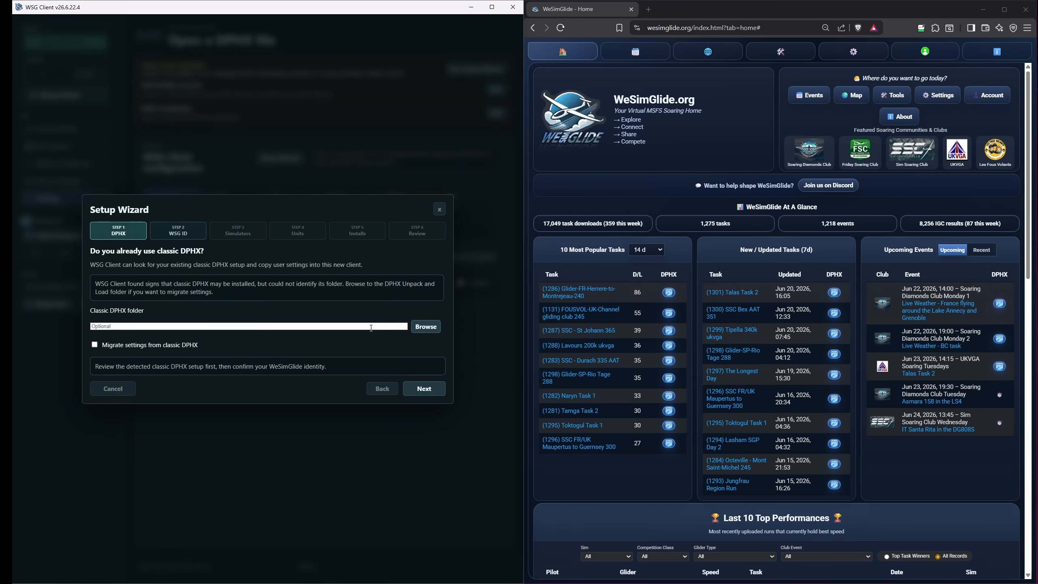
left_click(178, 234)
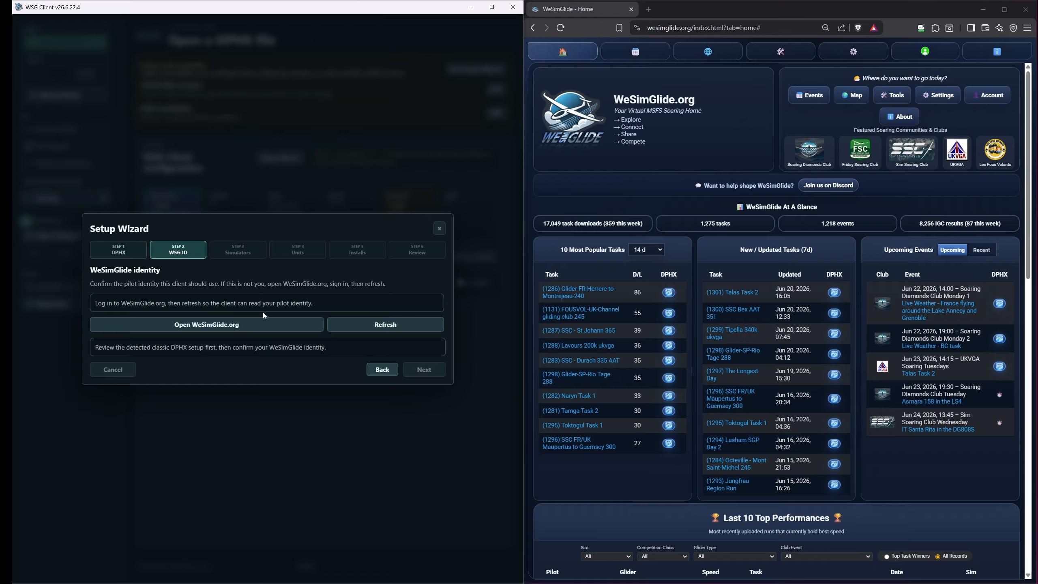
Open WeSimGlide.org from the identity step to link the pilot account, return to that wizard step and close the extra account page
left_click(202, 325)
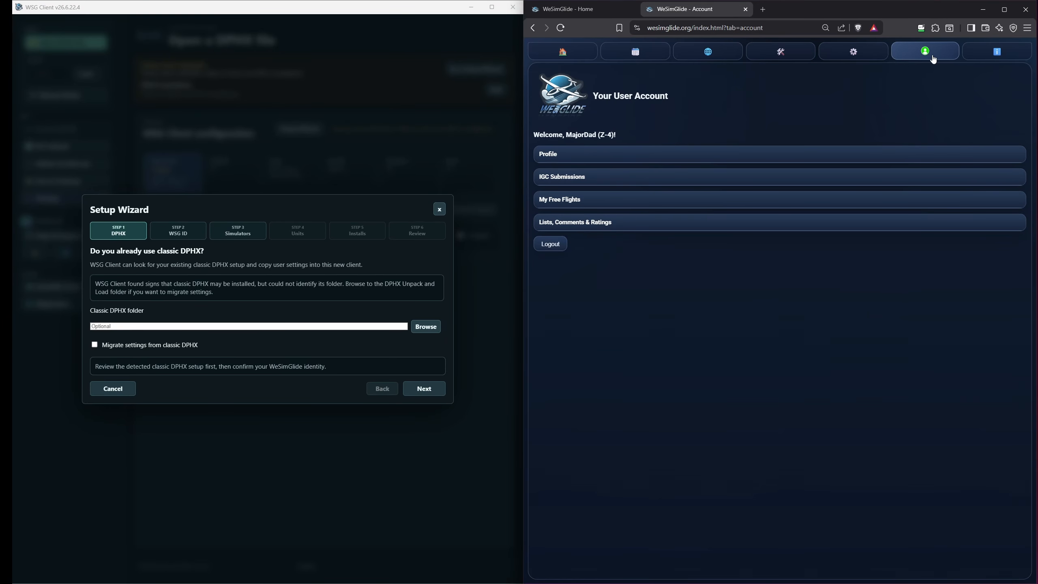
left_click(421, 388)
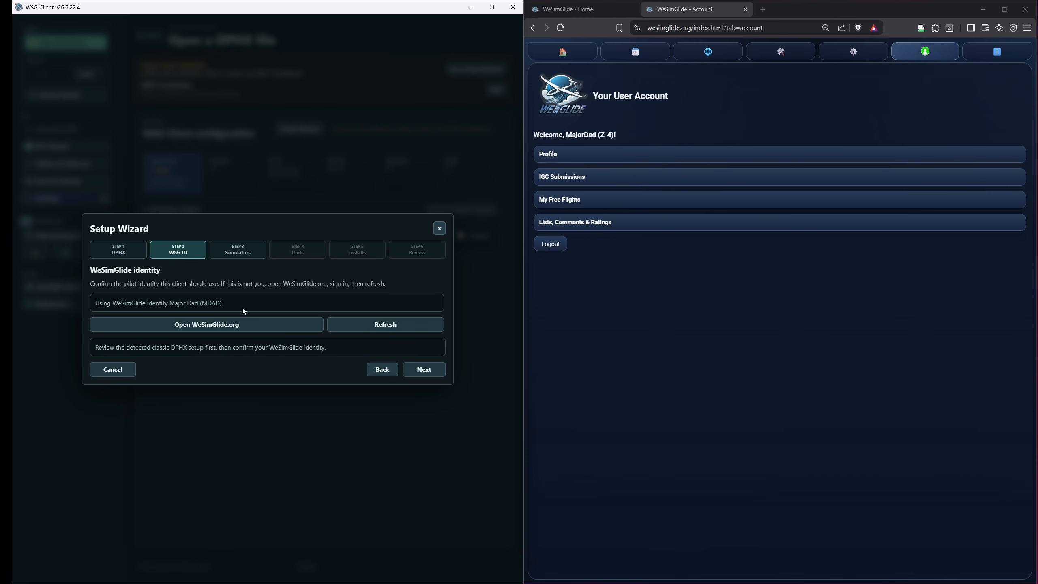
left_click(745, 9)
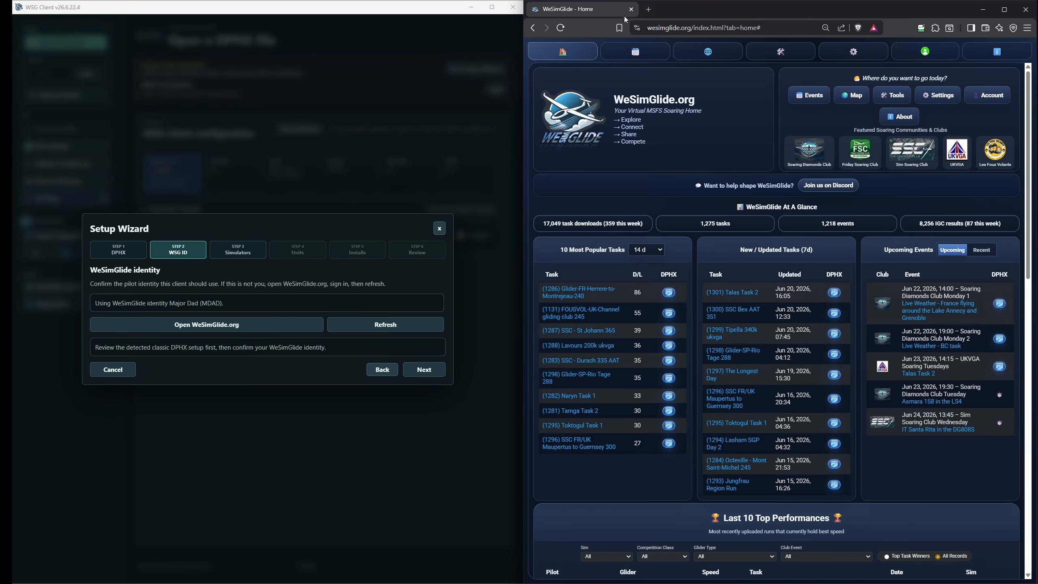
Compare the pilot name and ID in the WeSimGlide.org account profile with the wizard's identity, and continue to the simulators step
left_click(922, 53)
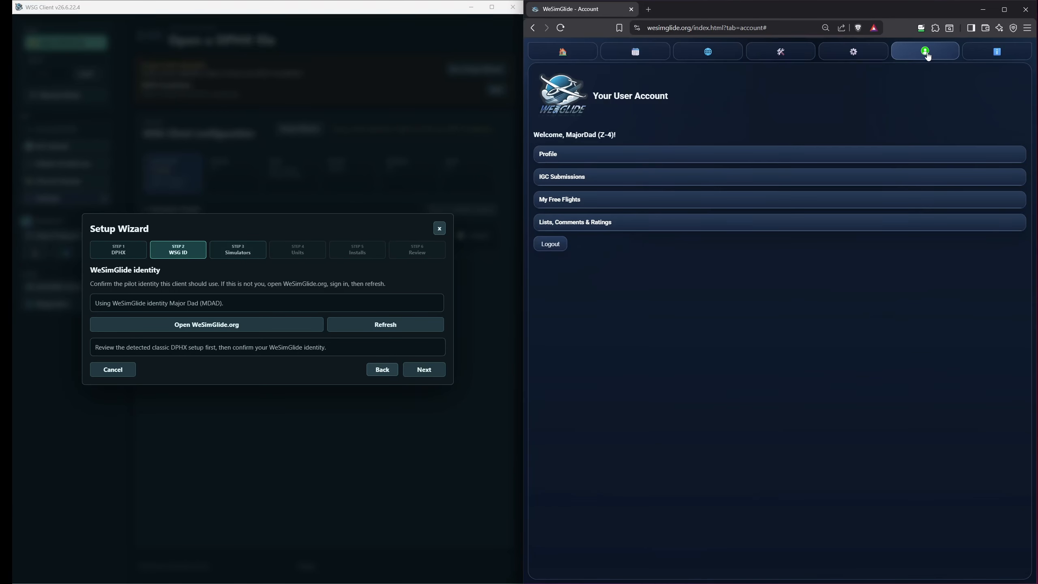
left_click(613, 159)
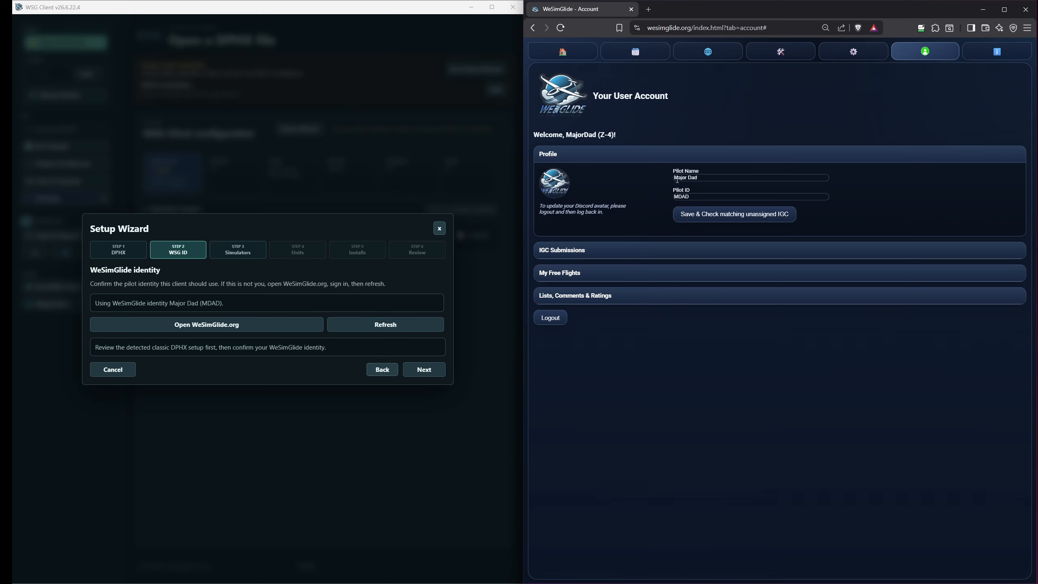
left_click(712, 212)
left_click_drag(95, 303, 244, 313)
left_click(220, 304)
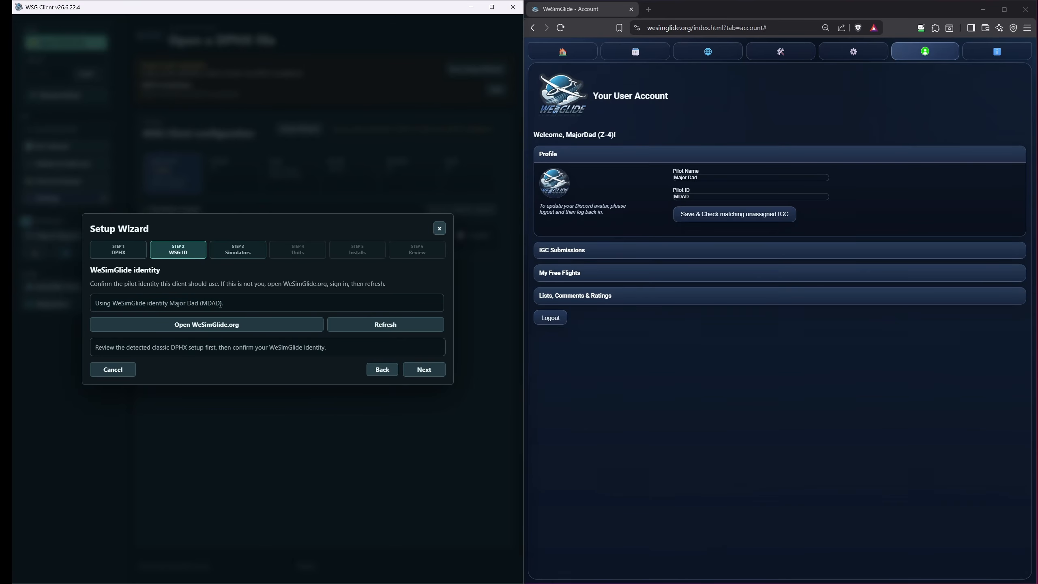
left_click(424, 369)
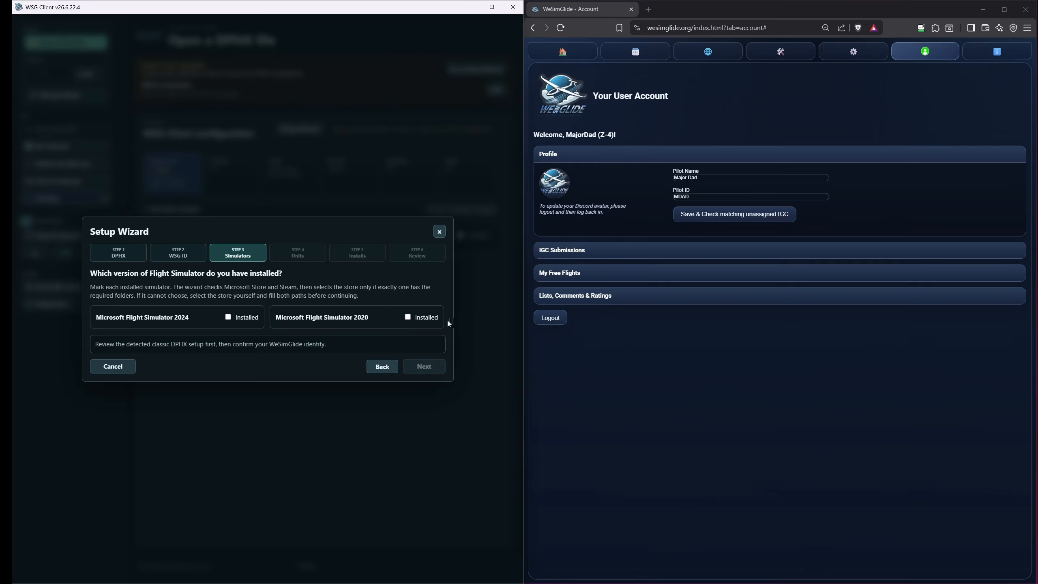
Mark only Microsoft Flight Simulator 2024 as installed, check its flight plans folder and continue to the units step
left_click(227, 318)
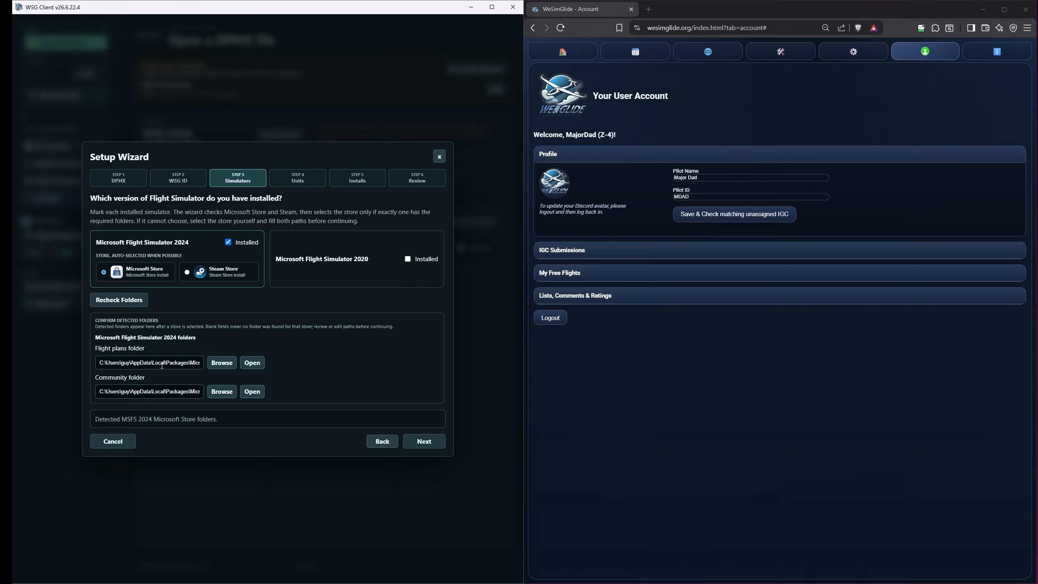
left_click(253, 363)
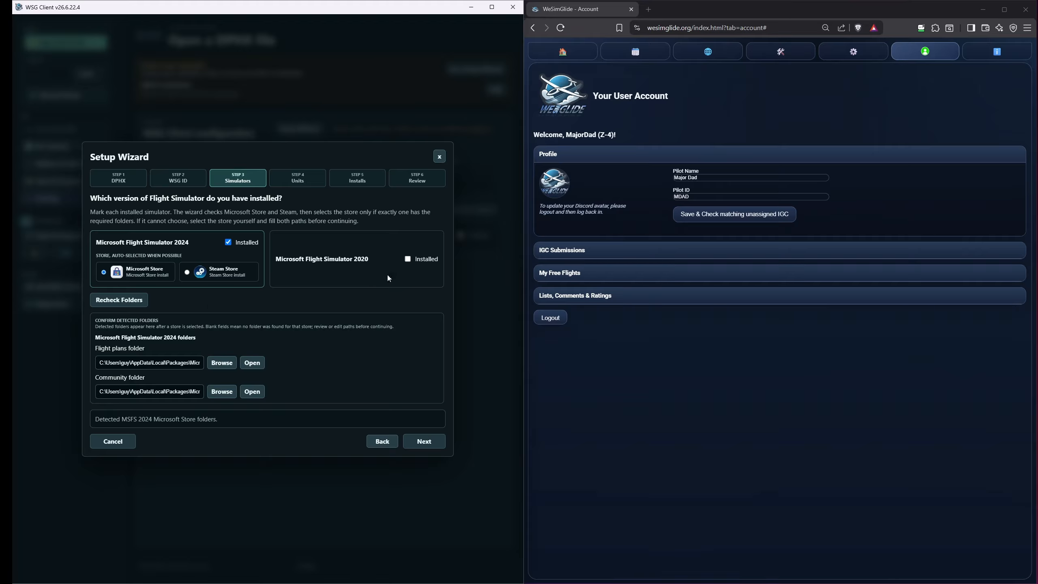
left_click(408, 259)
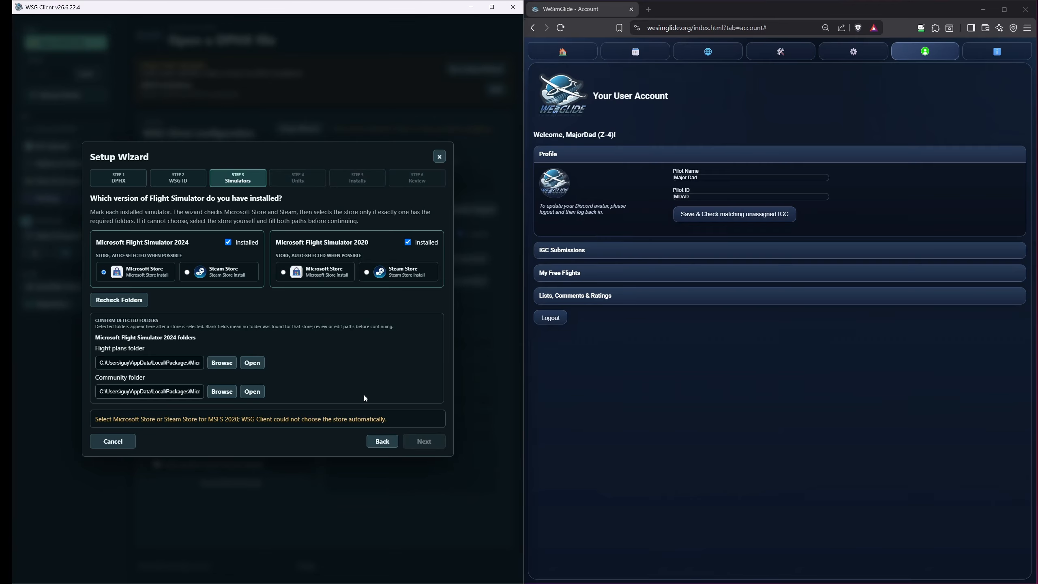
left_click(408, 243)
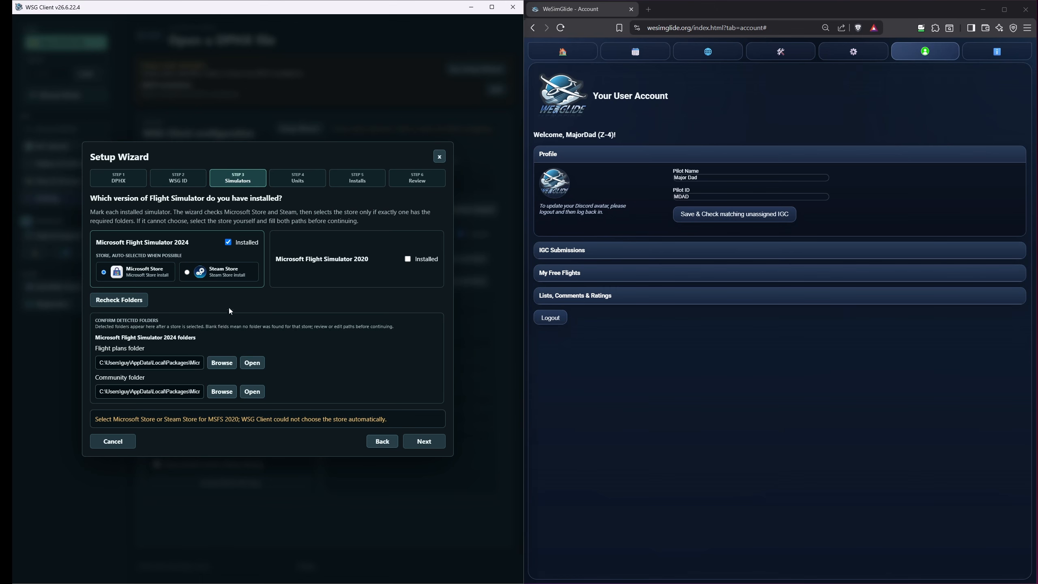
left_click(423, 441)
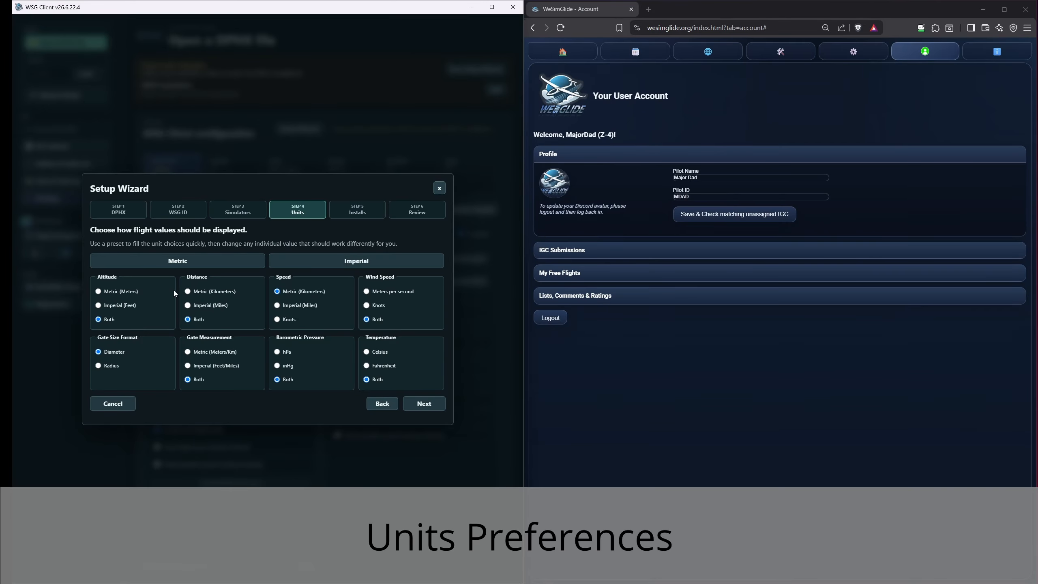
Apply the Metric units preset, change altitude to feet, speed to knots and barometric pressure to inHg, and continue
left_click(188, 264)
left_click(312, 264)
left_click(196, 267)
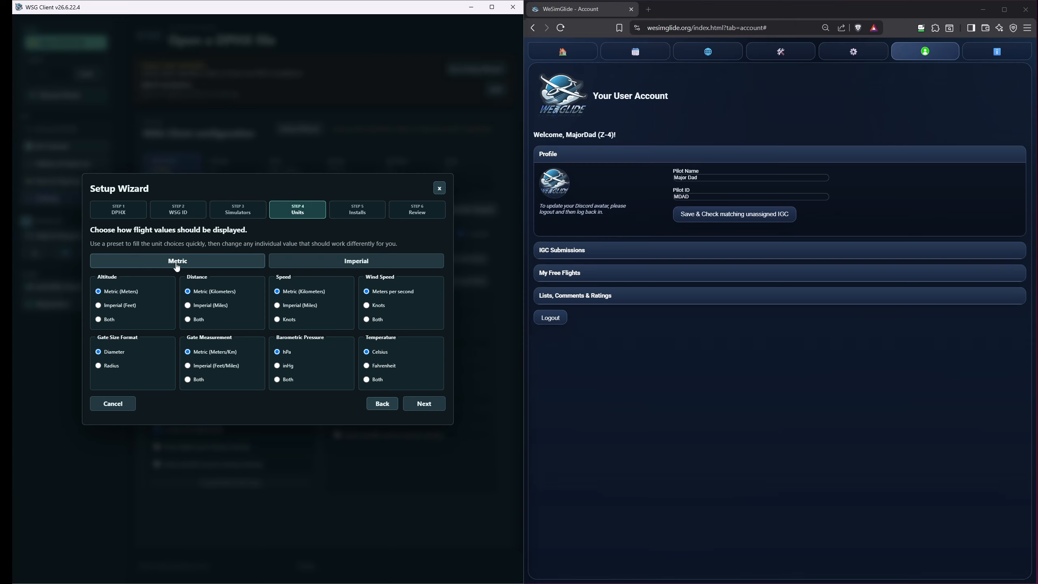
left_click(292, 320)
left_click(417, 404)
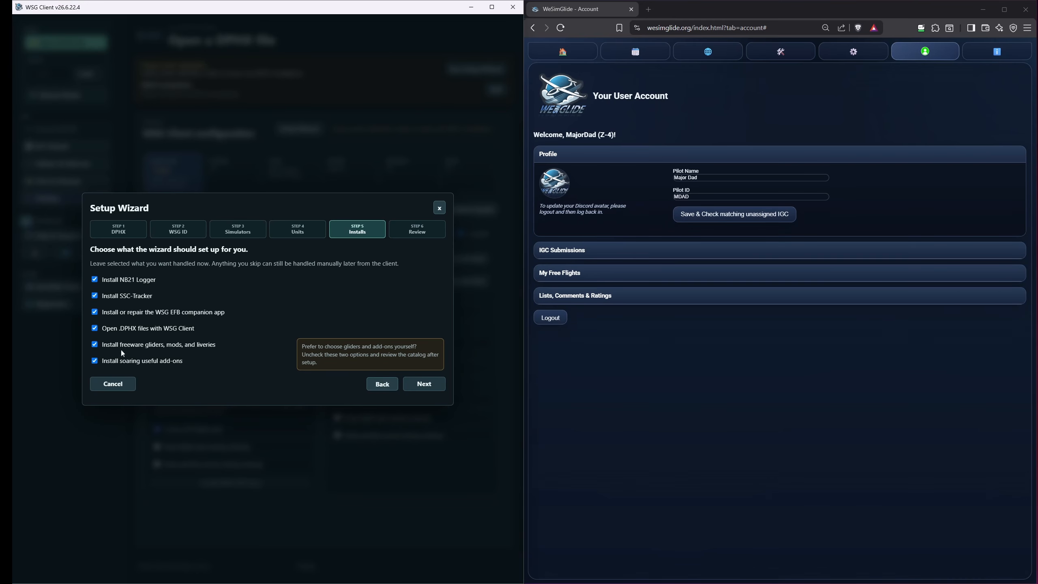
Keep NB21 Logger, SSC-Tracker, the WSG EFB app, DPHX association, freeware gliders and useful add-ons selected, and run the setup
left_click(115, 360)
left_click(100, 360)
left_click(94, 345)
left_click(96, 296)
left_click(98, 280)
left_click(423, 386)
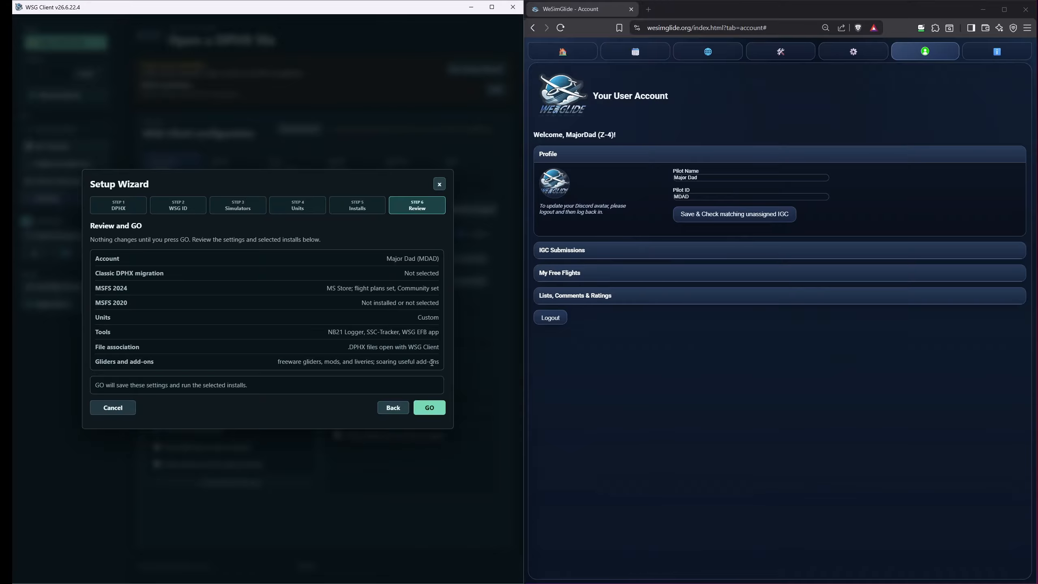
left_click(430, 408)
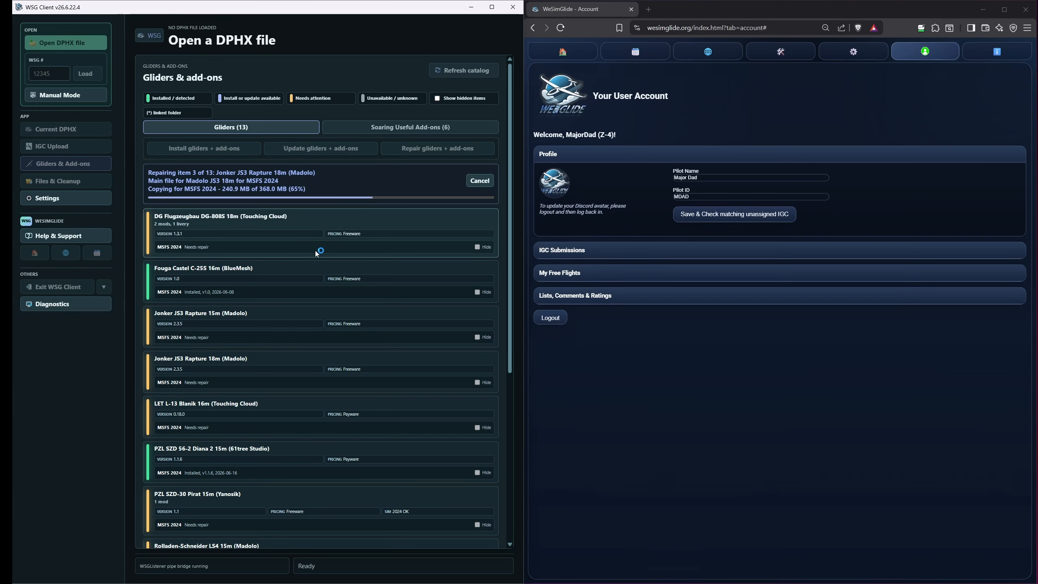
Look through the gliders and the soaring useful add-ons in the catalog to check their installation status
mouse_move(316, 252)
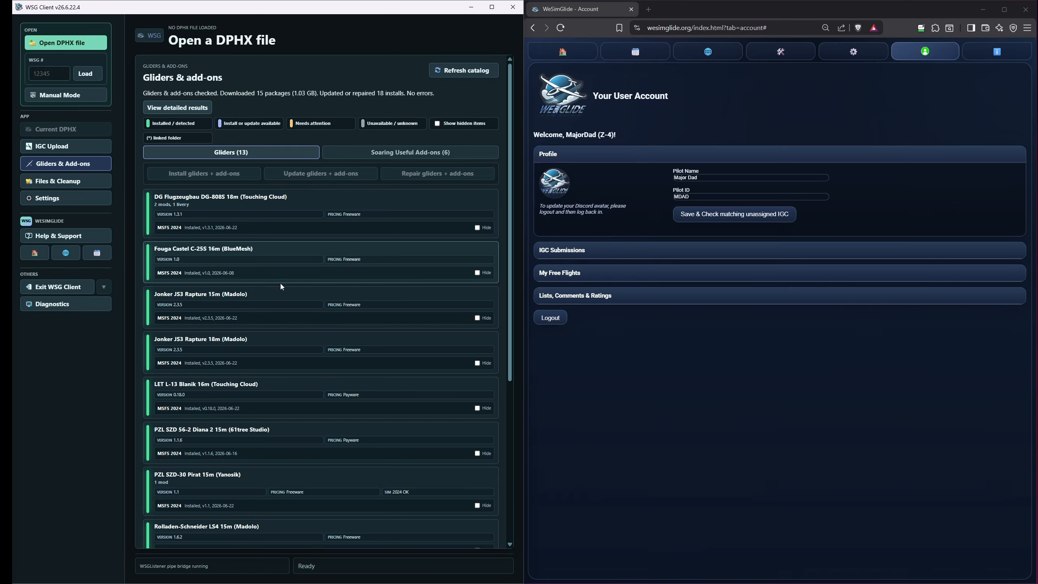
scroll(281, 283, "down", 5)
scroll(281, 284, "up", 5)
scroll(281, 287, "up", 1)
left_click(370, 152)
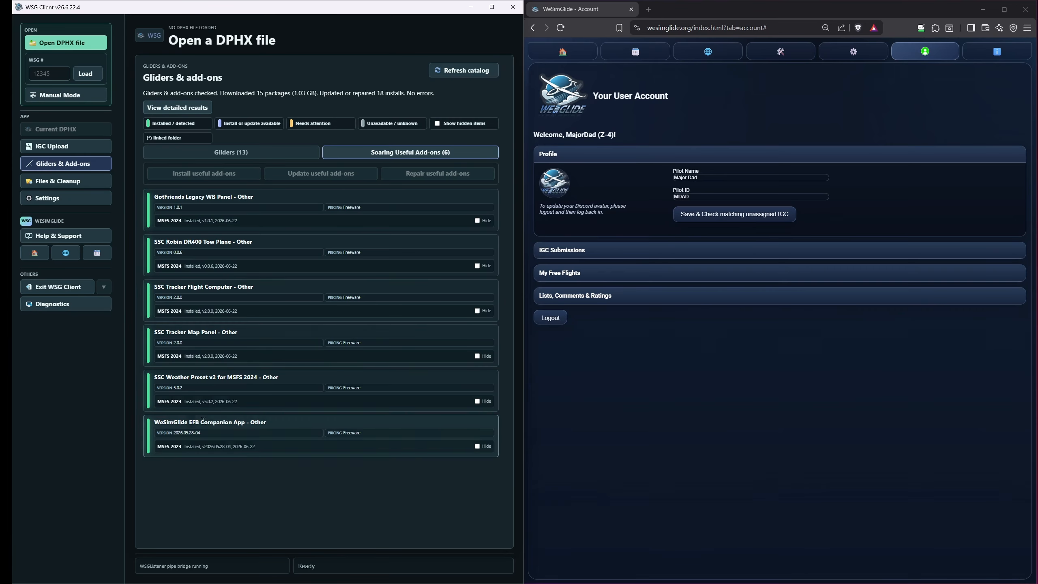
left_click(205, 152)
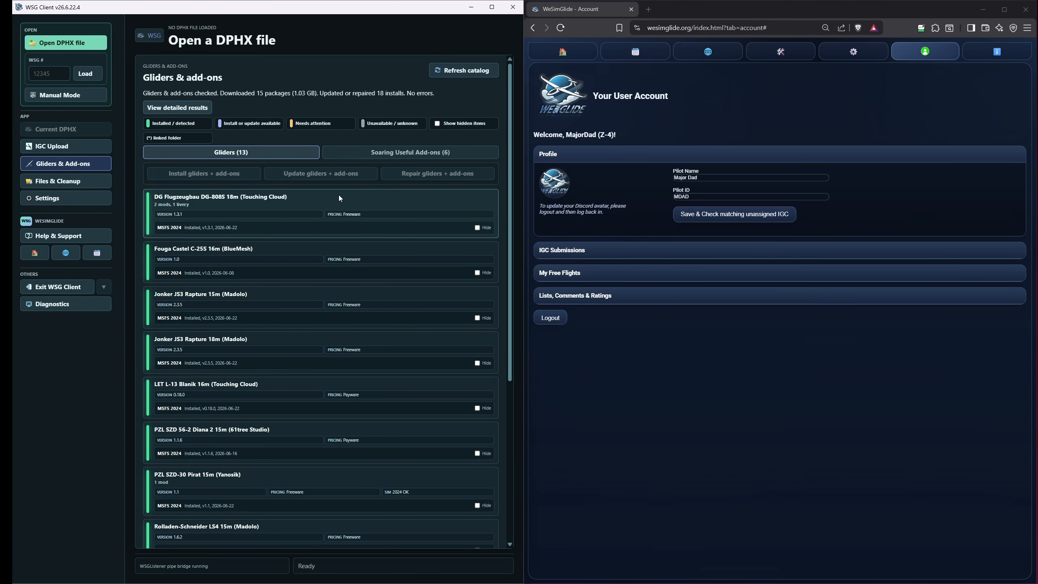
Review the simulator targets and the storage folders in the client configuration
left_click(57, 199)
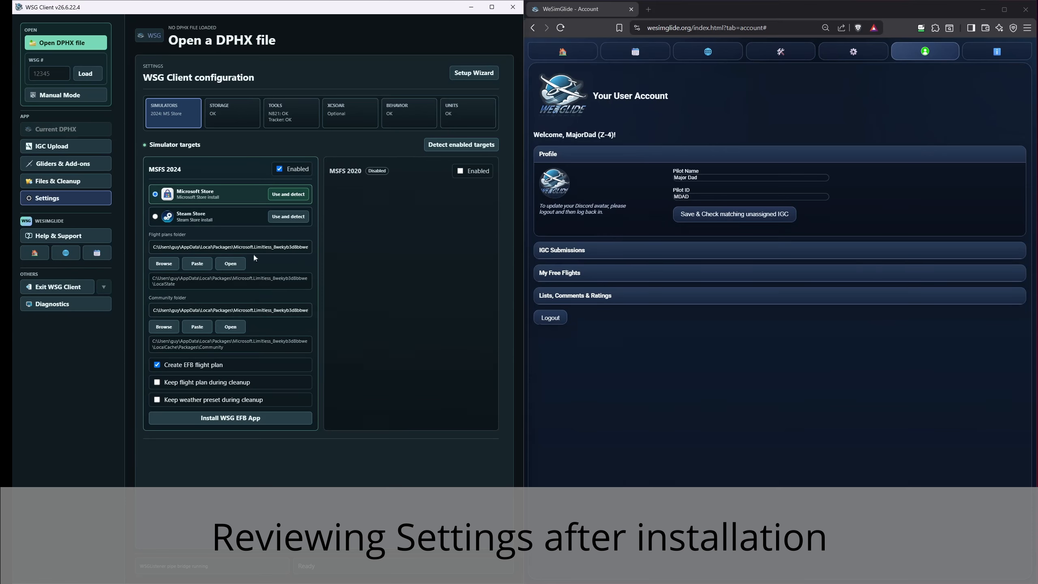
left_click(224, 119)
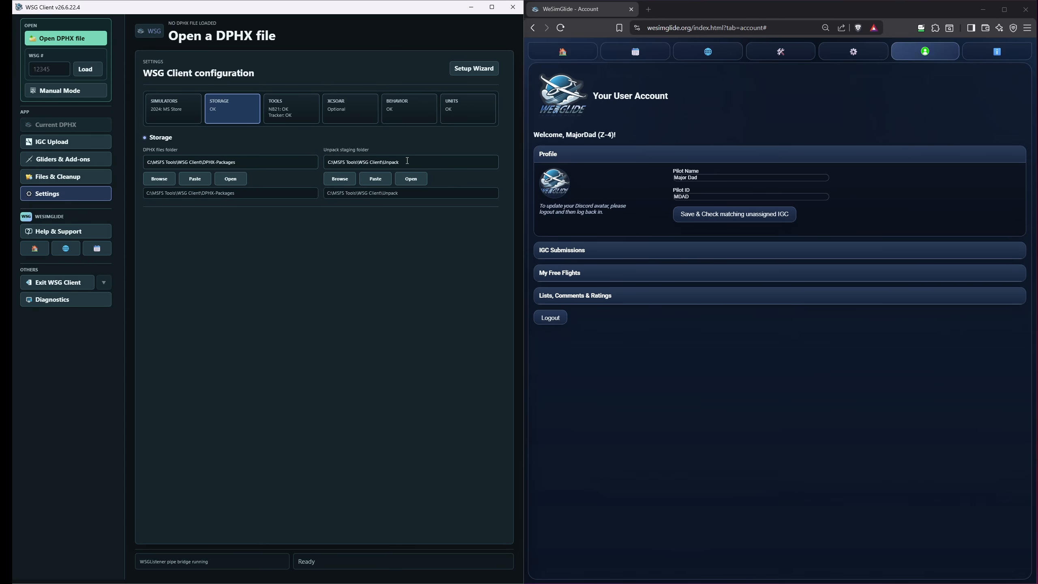
Review the companion tools settings, examining the NB21 Logger's executable folder path
left_click(288, 116)
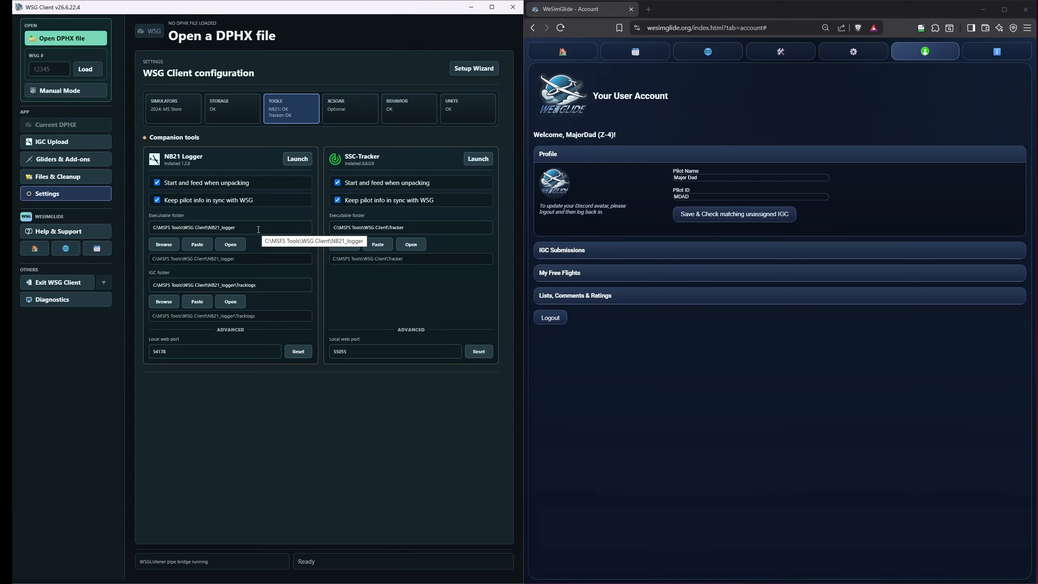
left_click(208, 227)
left_click_drag(207, 227, 153, 228)
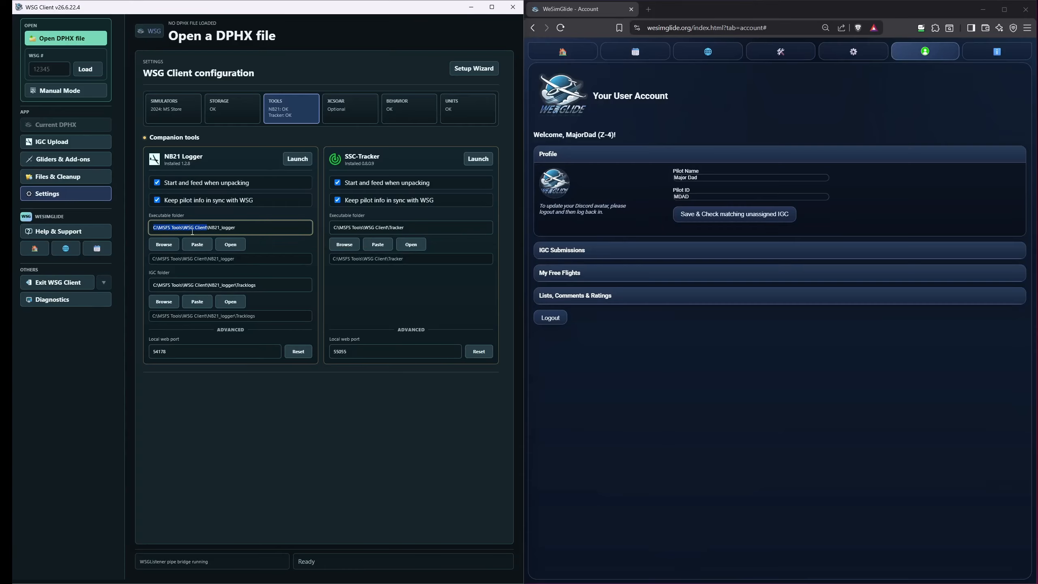
left_click(249, 230)
left_click_drag(159, 228, 246, 226)
left_click(192, 227)
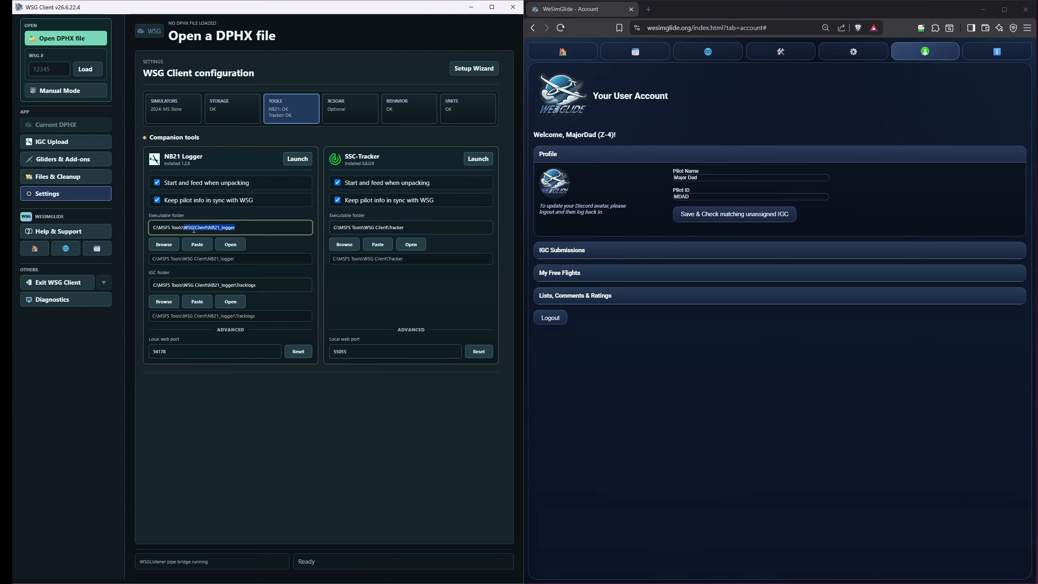
left_click(259, 229)
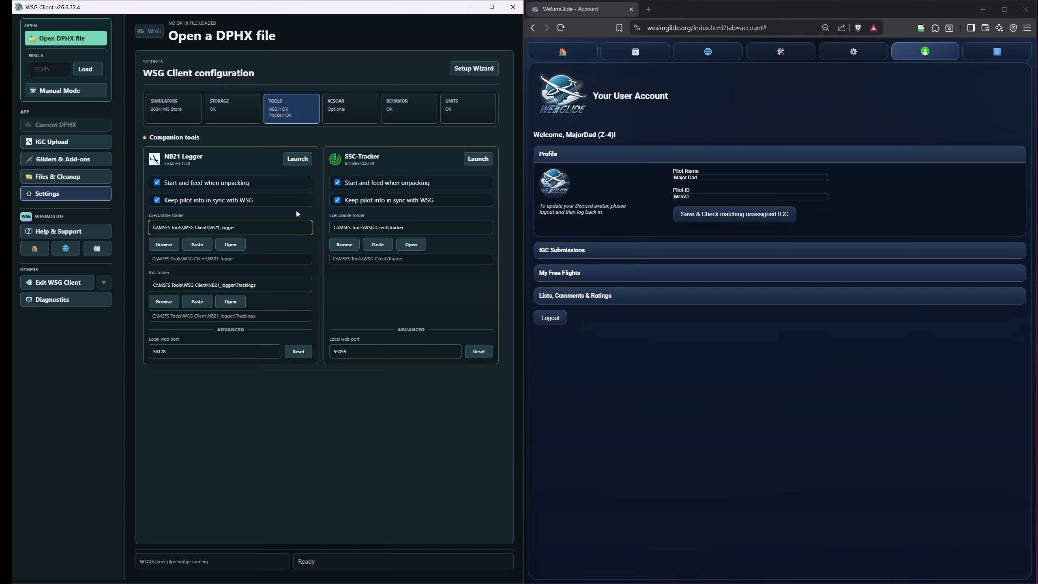
Review the XCSoar settings, checking the tasks and maps folder fields
left_click(362, 118)
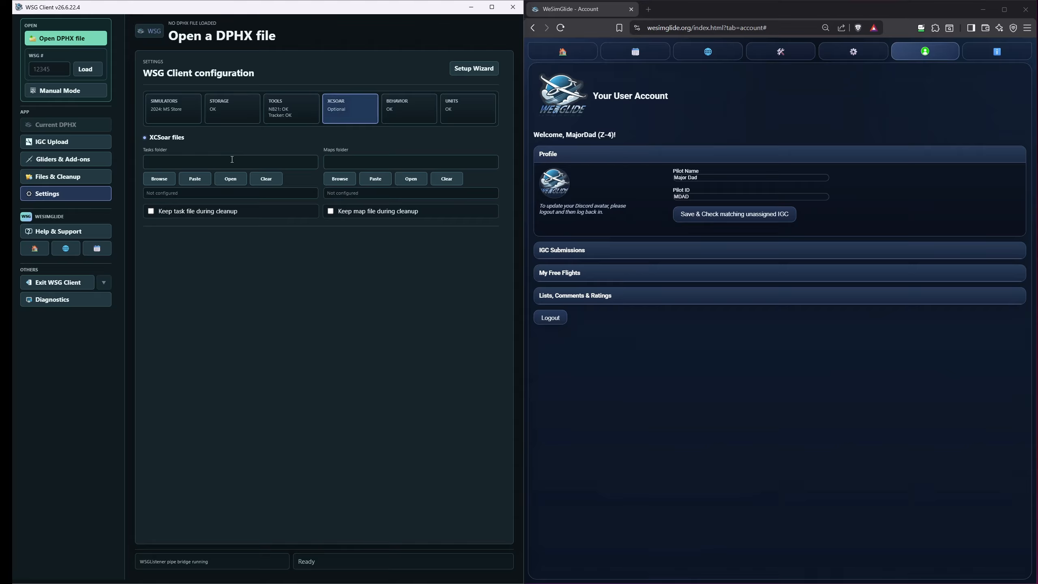
left_click(396, 159)
left_click(291, 162)
left_click(357, 163)
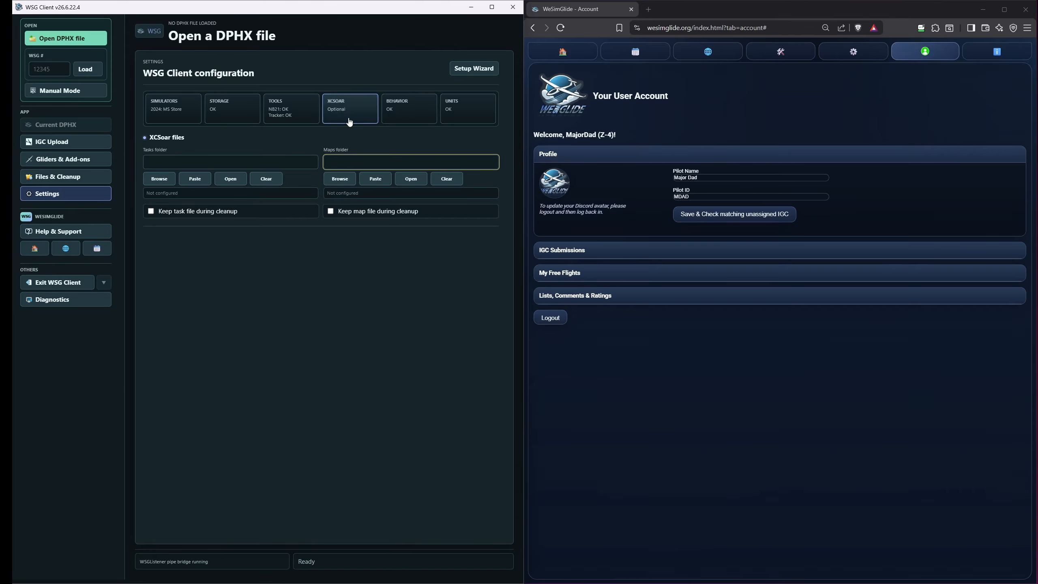
Review the account and behavior settings and the units, and return to the simulator targets
left_click(403, 116)
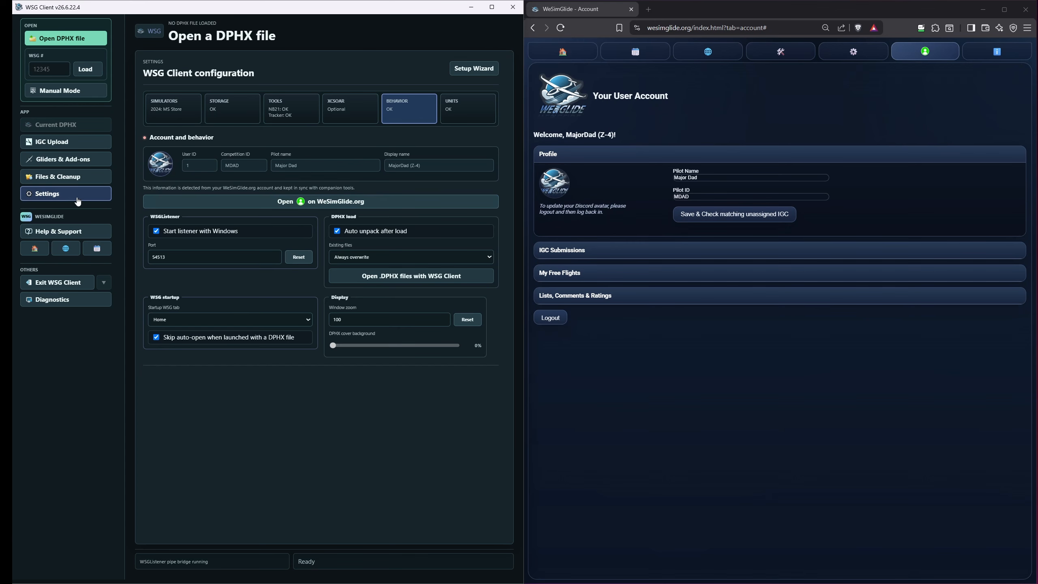
left_click(458, 118)
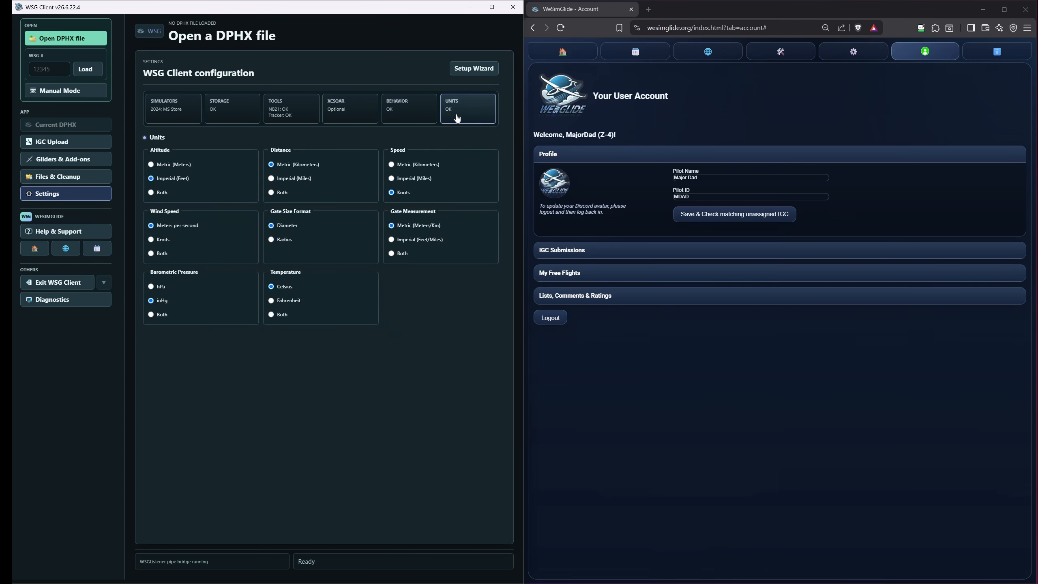
left_click(172, 117)
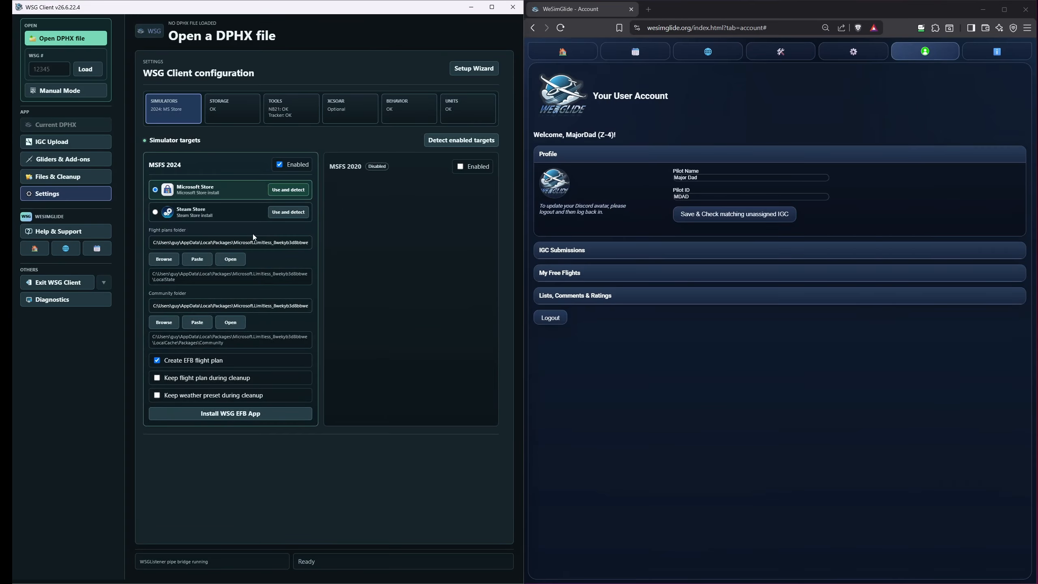
Walk through the Setup Wizard's pages up to the final review, cancel without applying anything, and briefly reopen and cancel the wizard
left_click(471, 69)
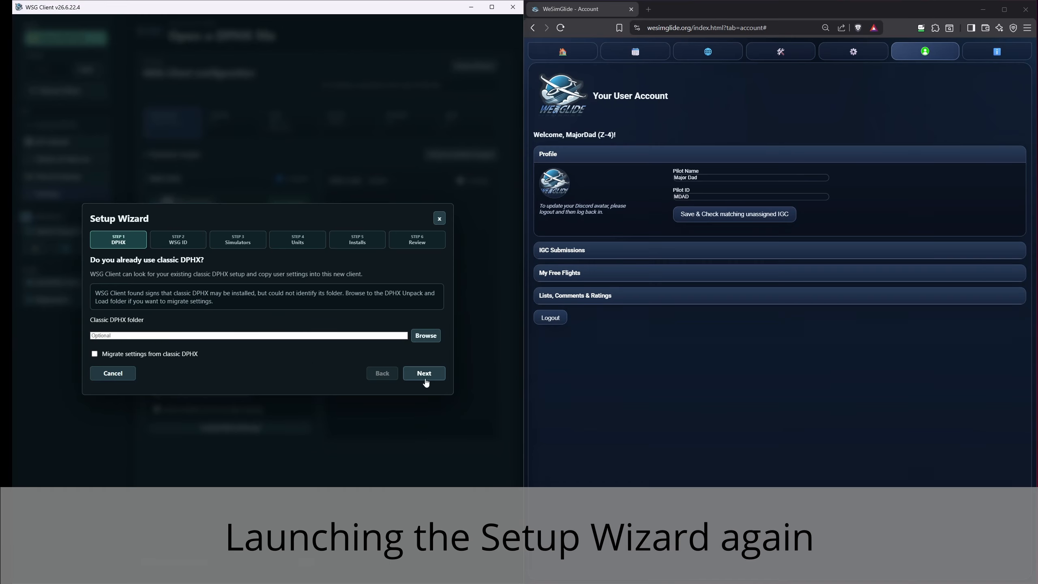
left_click(424, 374)
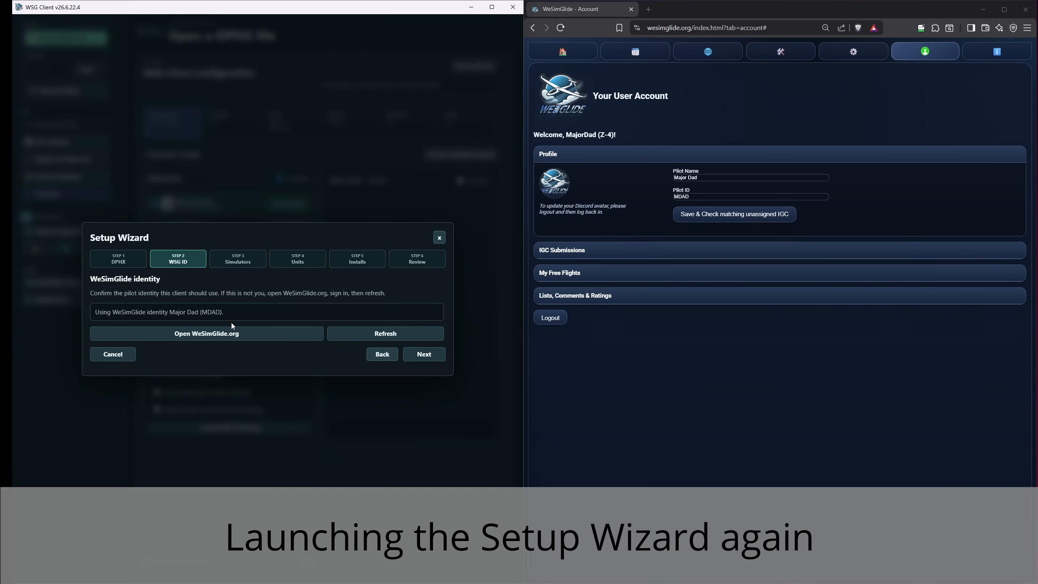
left_click(424, 354)
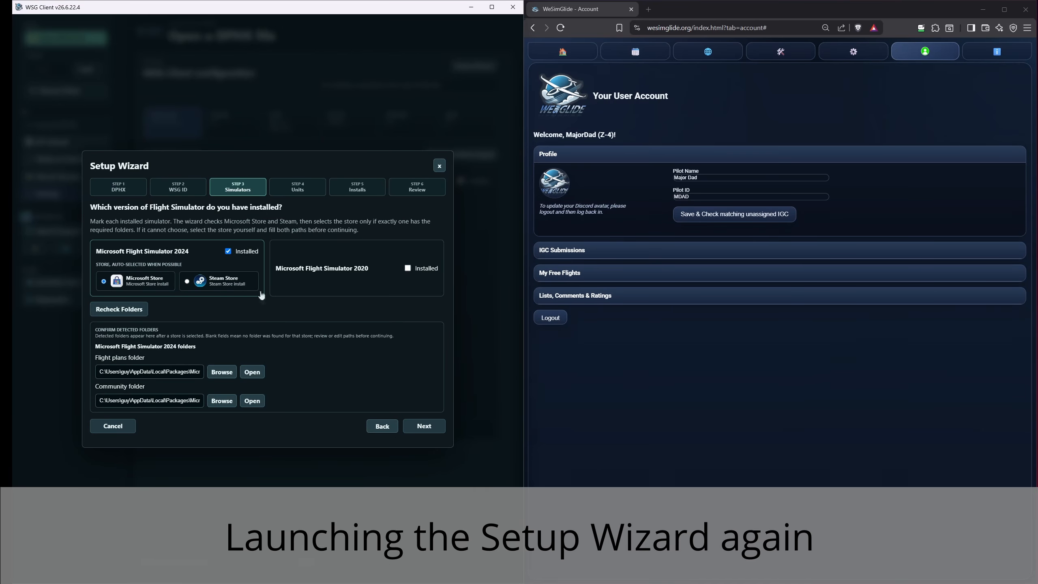
left_click(423, 426)
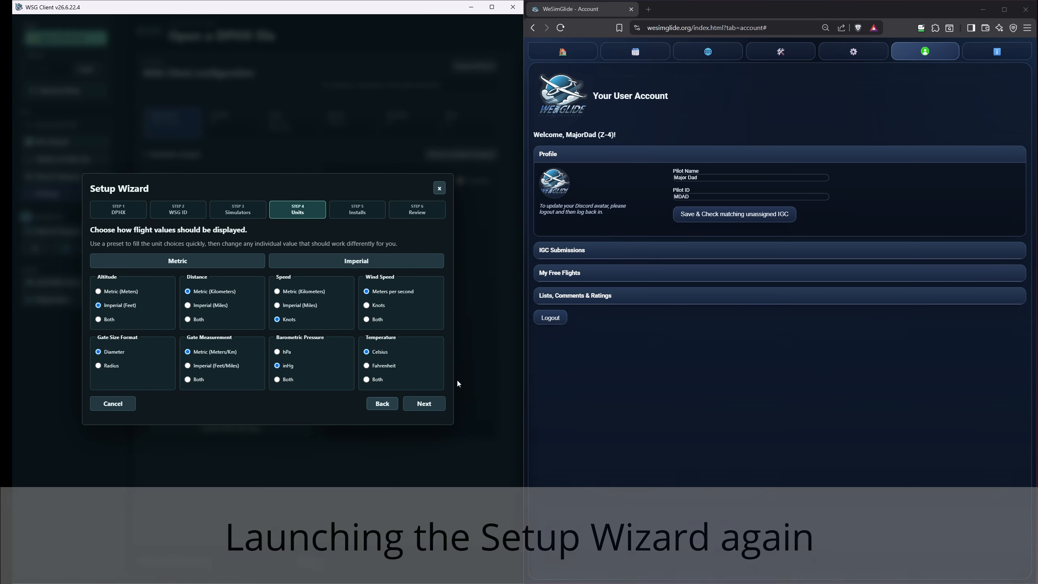
left_click(437, 405)
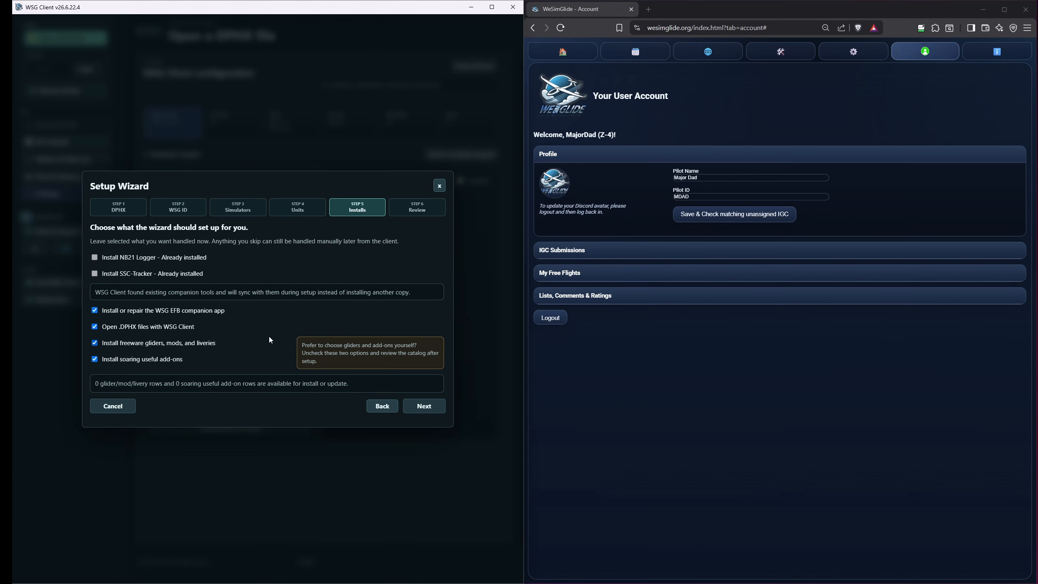
left_click(439, 408)
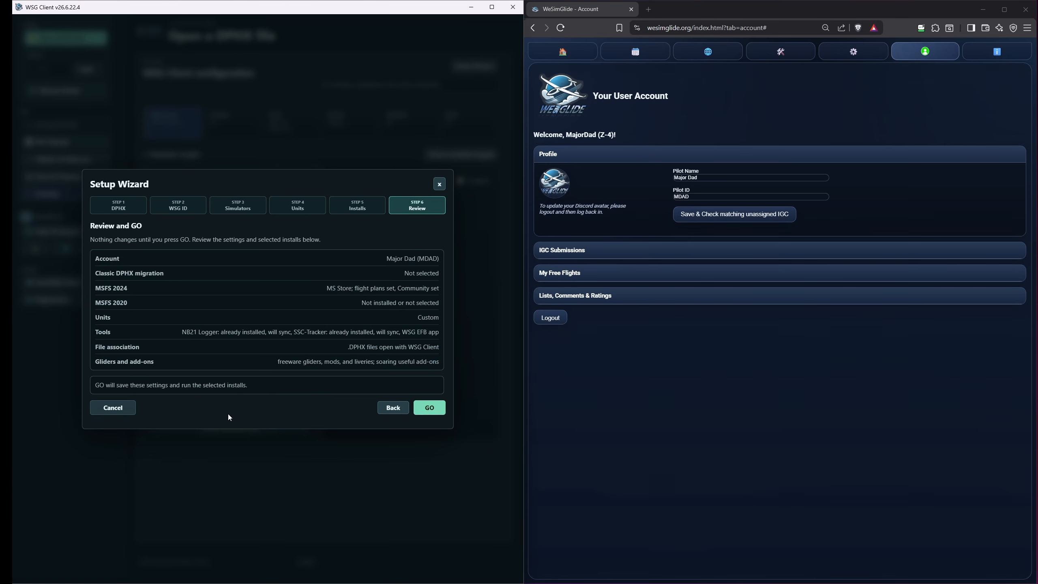
left_click(122, 410)
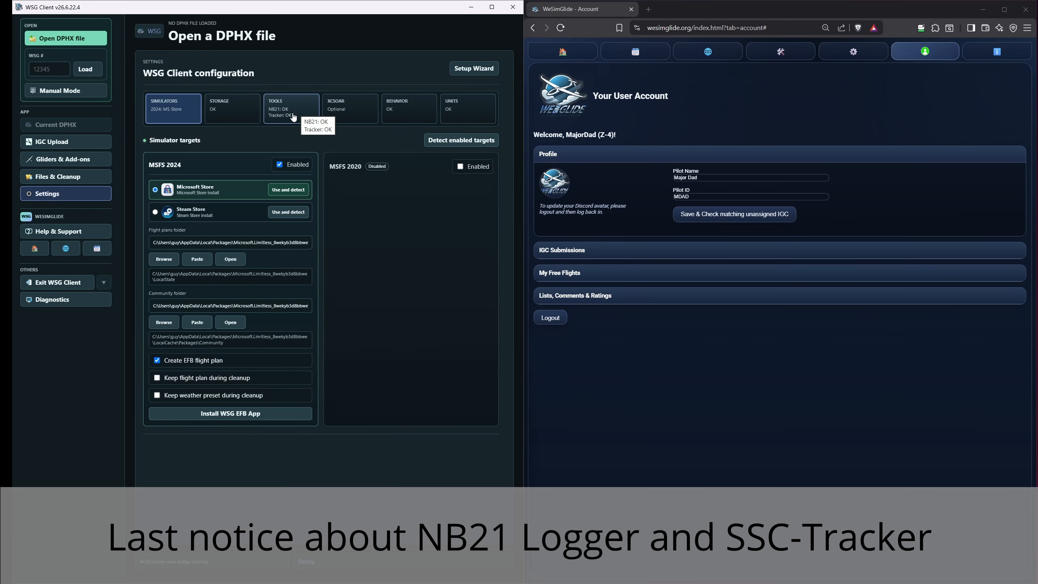
left_click(477, 69)
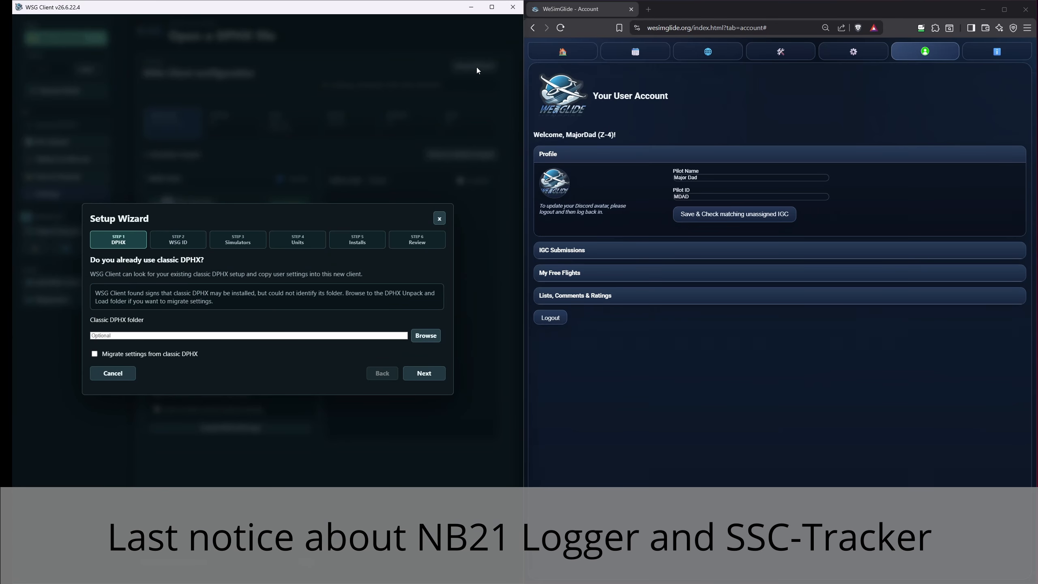
left_click(113, 373)
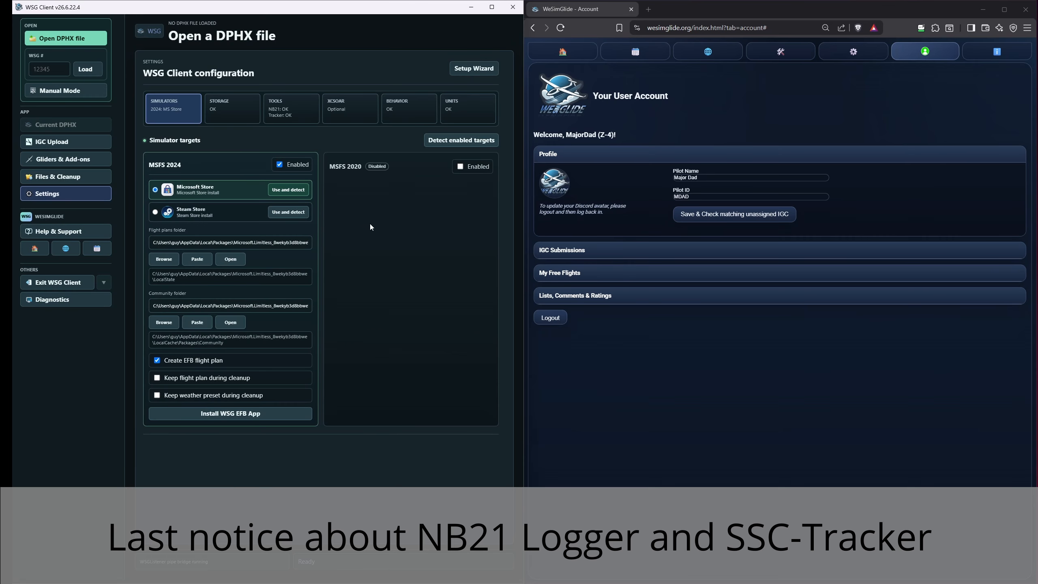
Examine the NB21 Logger and SSC-Tracker executable folder paths in the companion tools settings, and open the help and support page
left_click(305, 118)
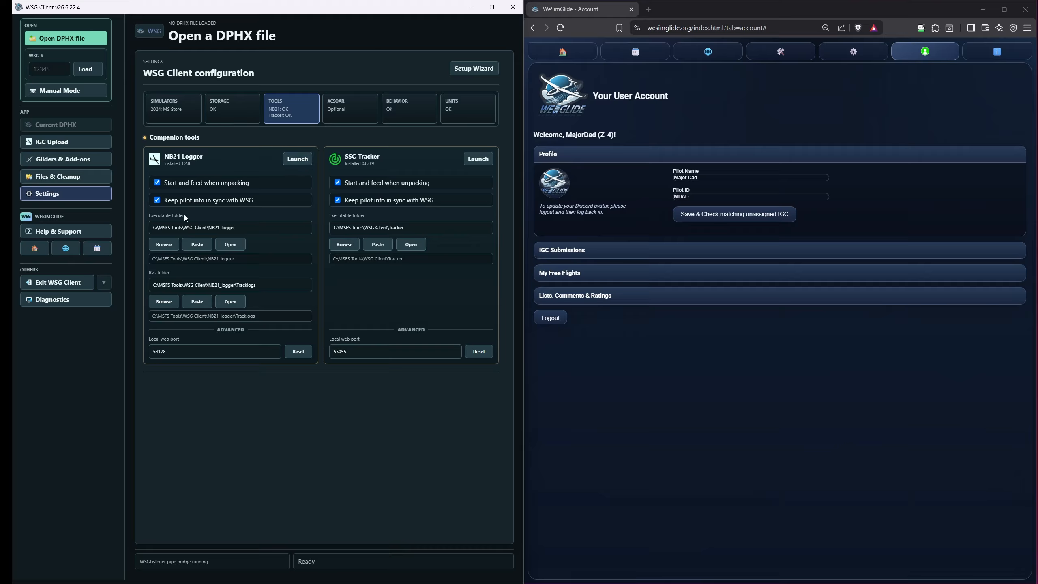
left_click(171, 232)
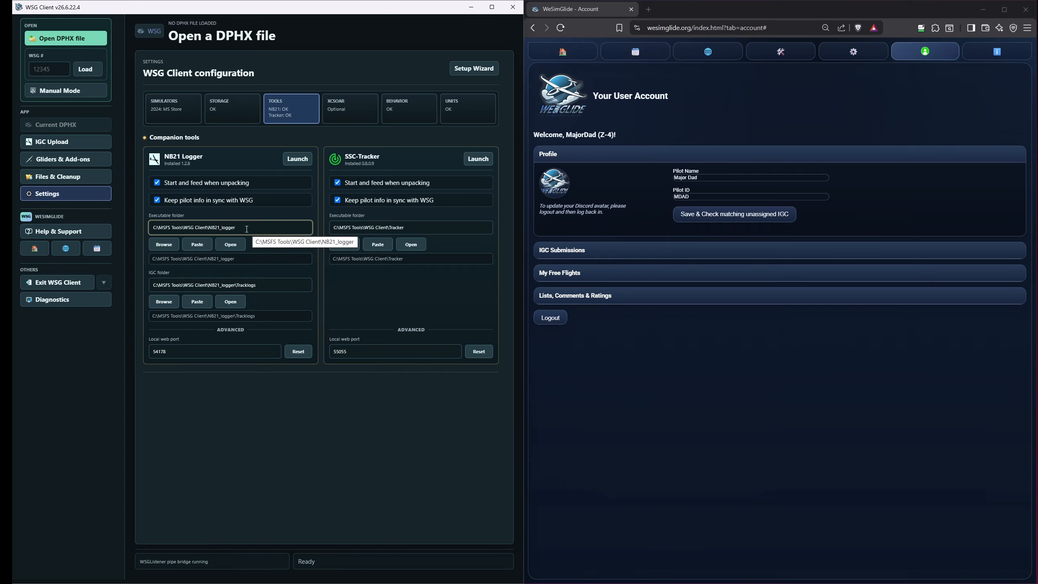
left_click(427, 228)
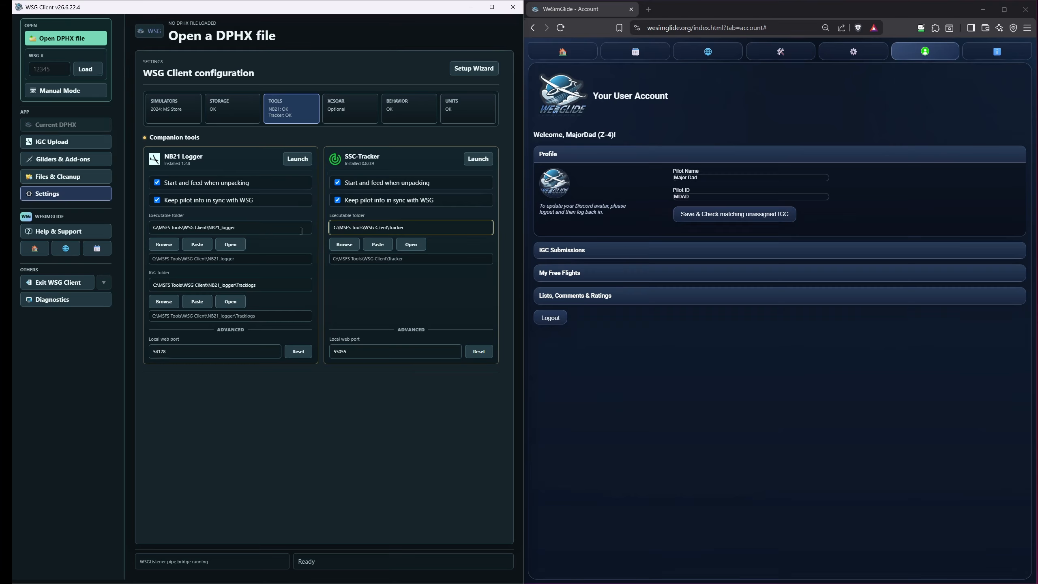
left_click(255, 227)
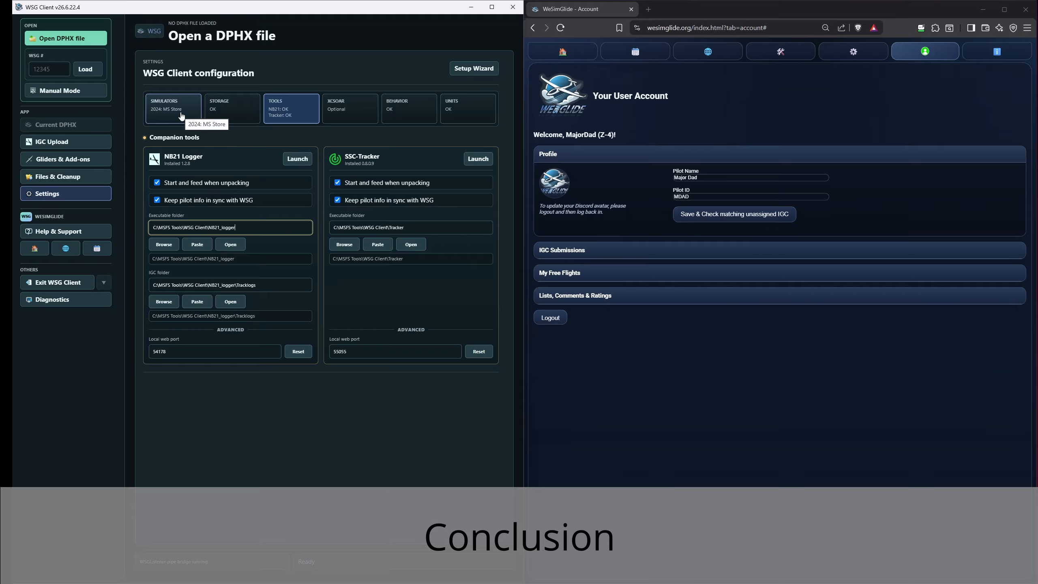
left_click(60, 234)
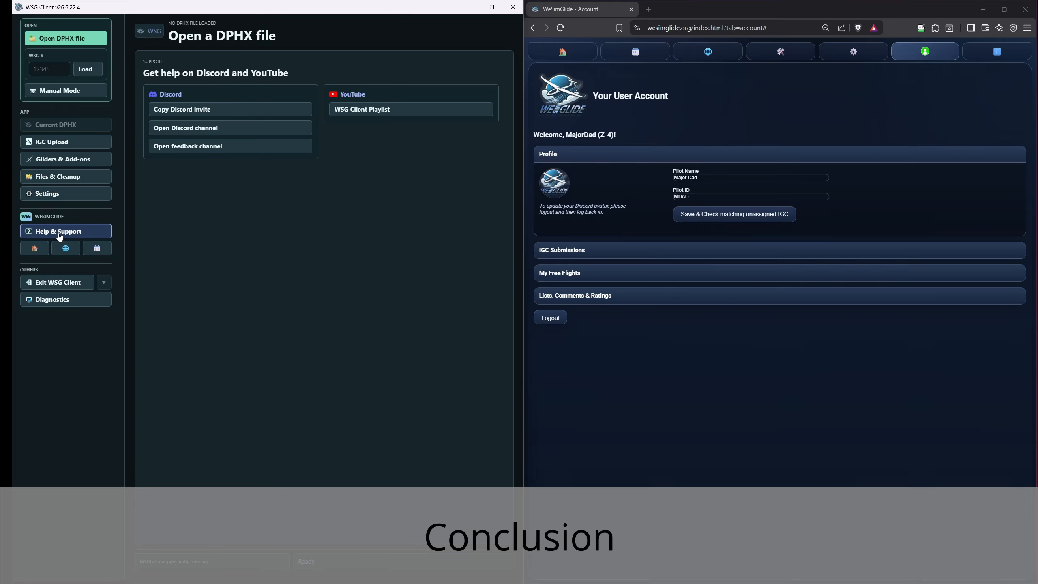